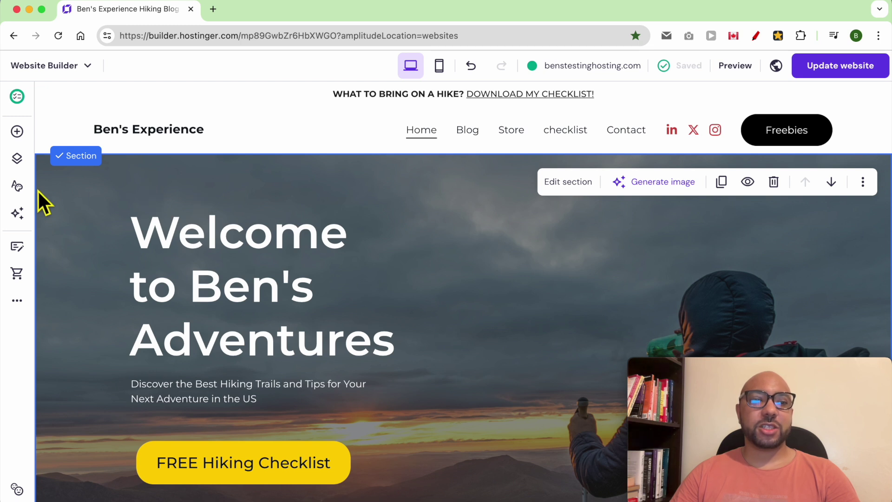
Open the Website styles panel listing the site's colours and their usage
click(17, 188)
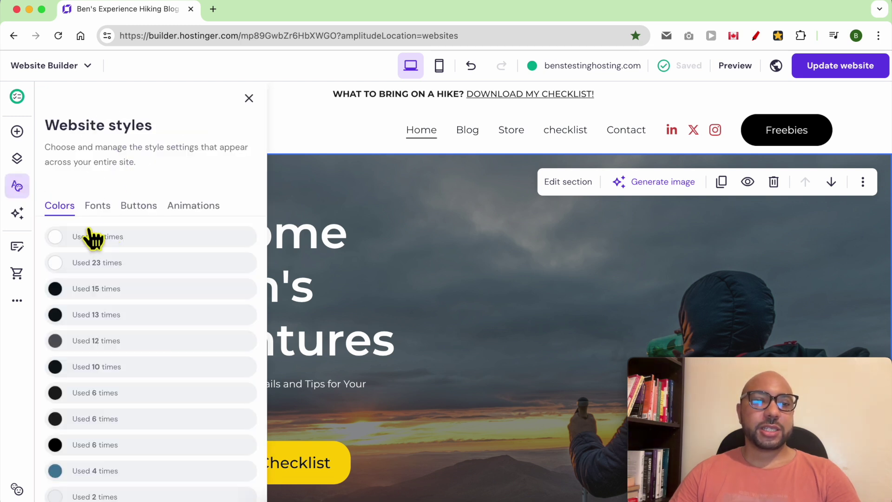
click(57, 239)
click(211, 288)
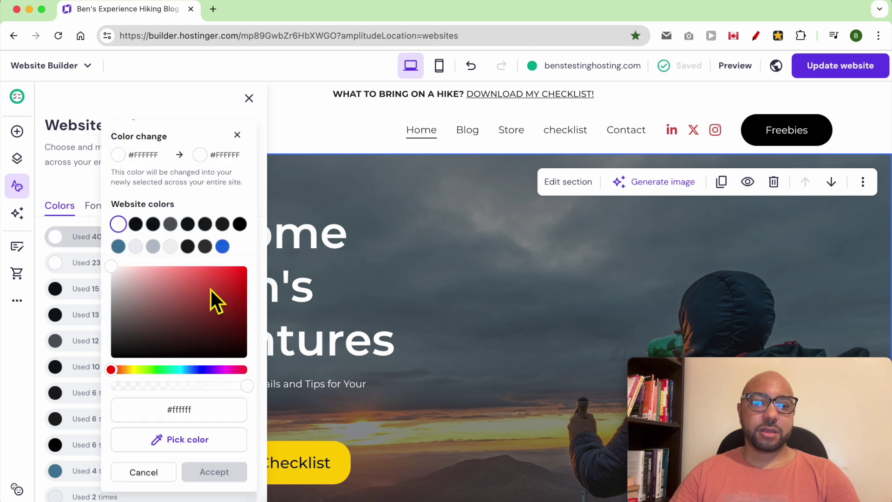
click(136, 246)
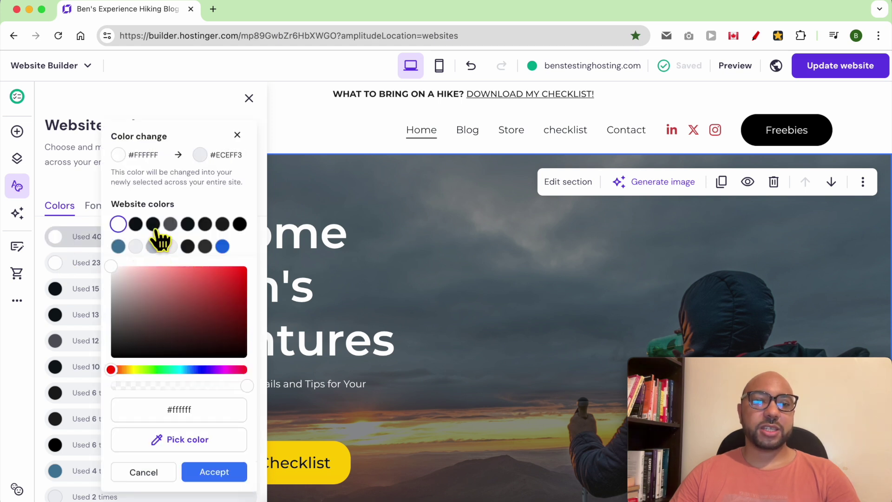
click(94, 195)
Switch the site font pairing to Titillium Web with Open Sans paragraphs, resetting old font edits
click(95, 205)
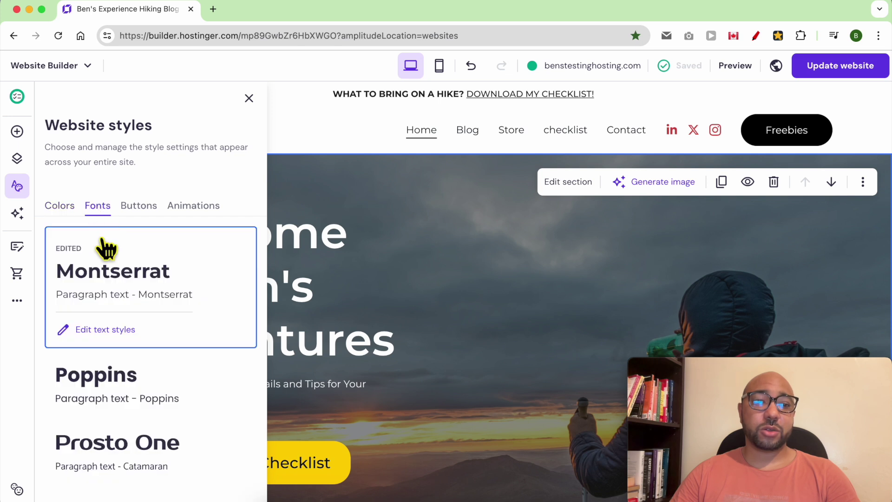
scroll(195, 374, down, 1)
scroll(196, 376, down, 3)
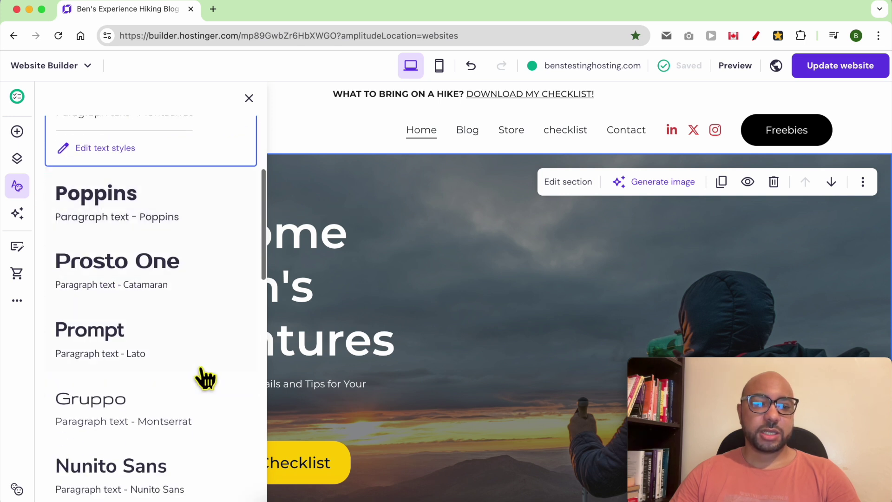
scroll(193, 408, down, 3)
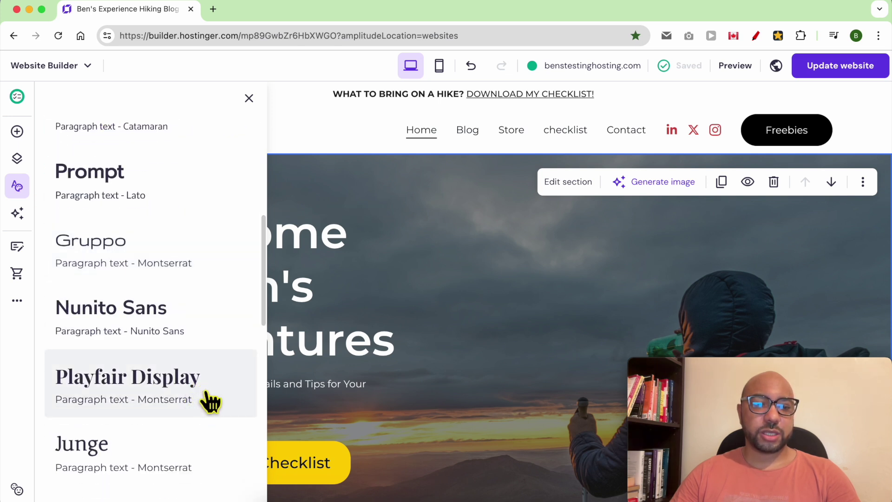
scroll(199, 404, down, 4)
key(Escape)
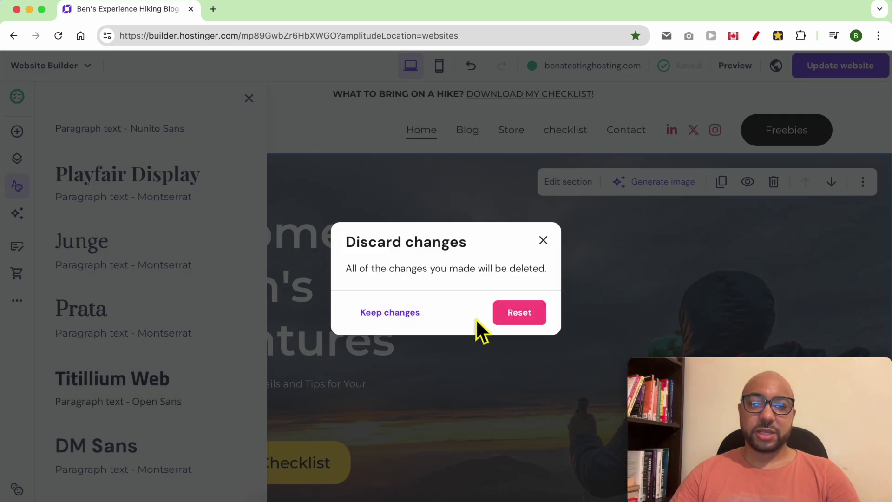
click(520, 315)
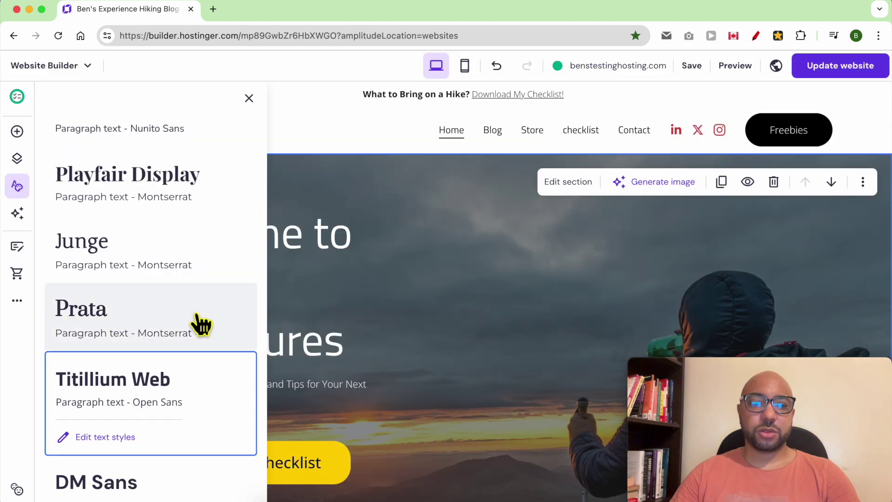
Check the page in the new font, then reopen Website styles
click(312, 299)
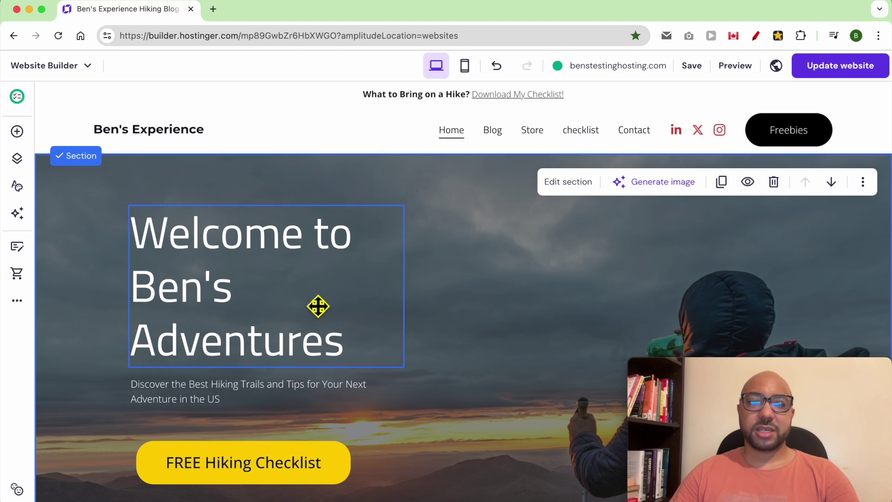
scroll(315, 307, down, 5)
scroll(315, 326, down, 4)
scroll(315, 325, up, 7)
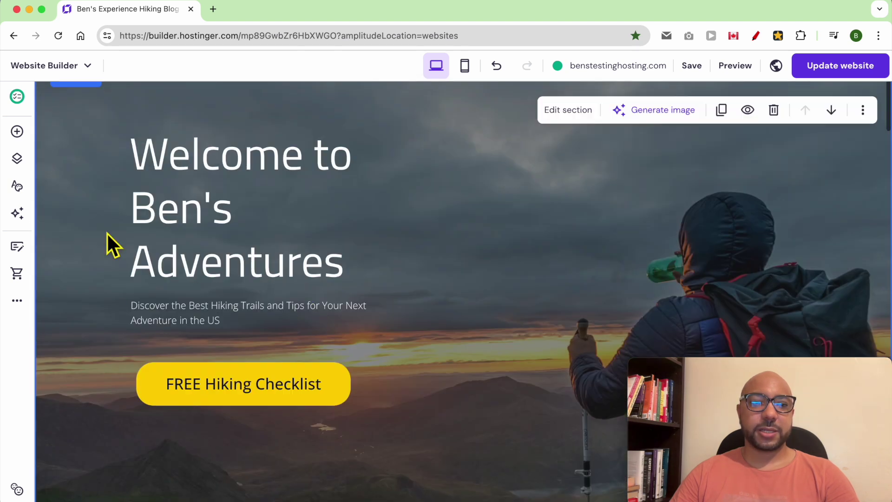
click(17, 186)
Apply the squarer, slightly rounded second button preset site-wide instead of pills, then view animation styles
click(138, 215)
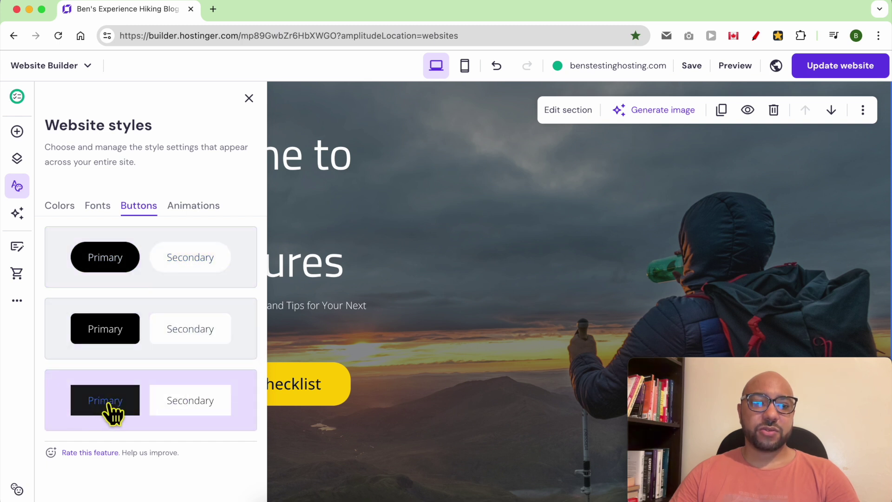
click(159, 265)
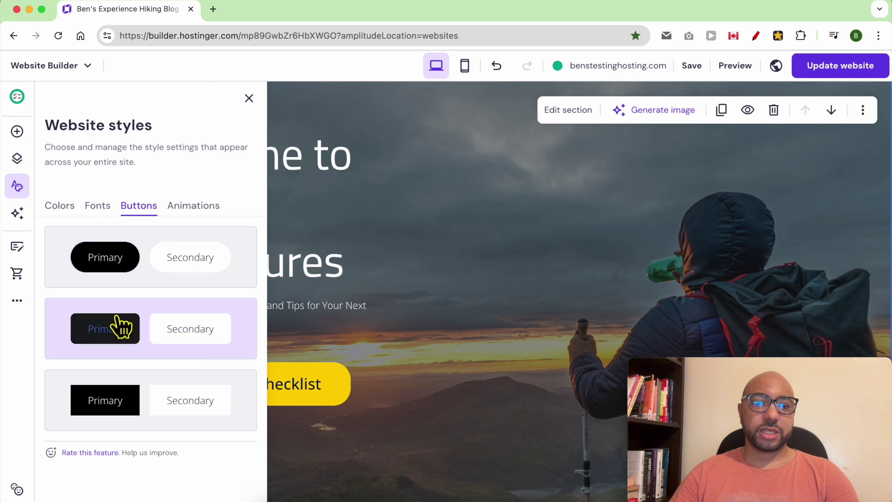
click(135, 328)
click(192, 207)
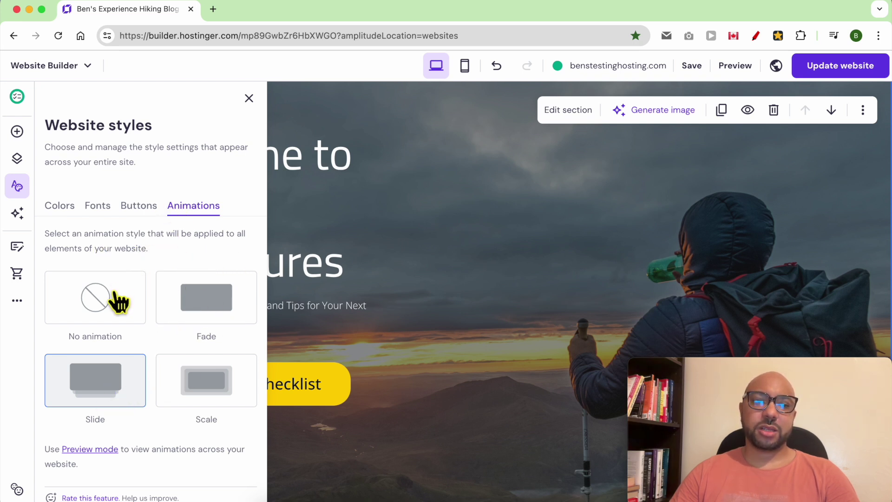
Change the site-wide animation from Slide to Scale and review the homepage
click(200, 375)
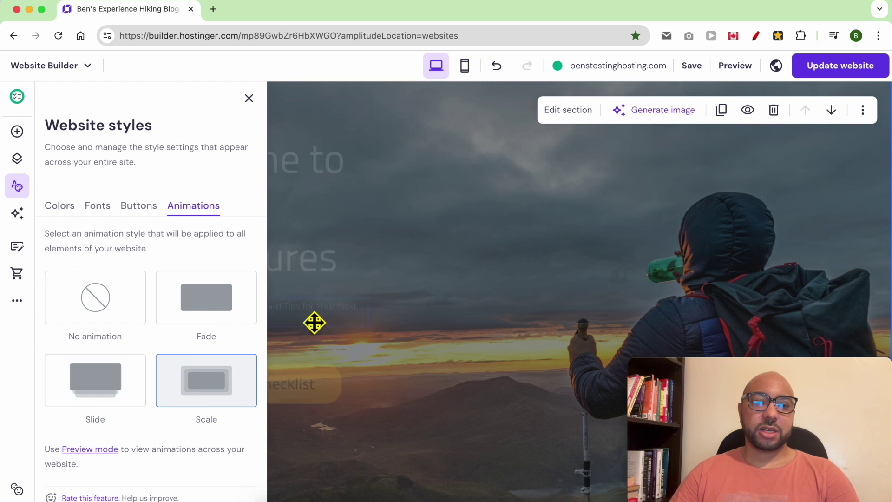
scroll(401, 311, down, 5)
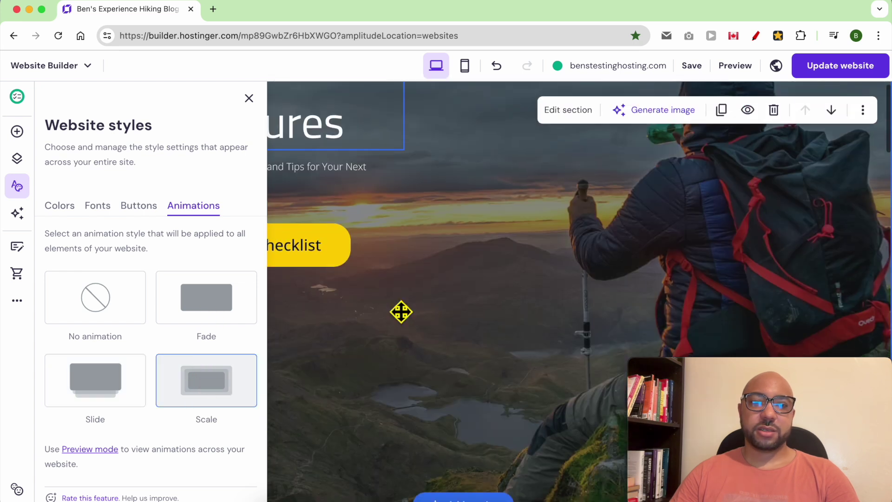
click(401, 311)
scroll(411, 246, down, 10)
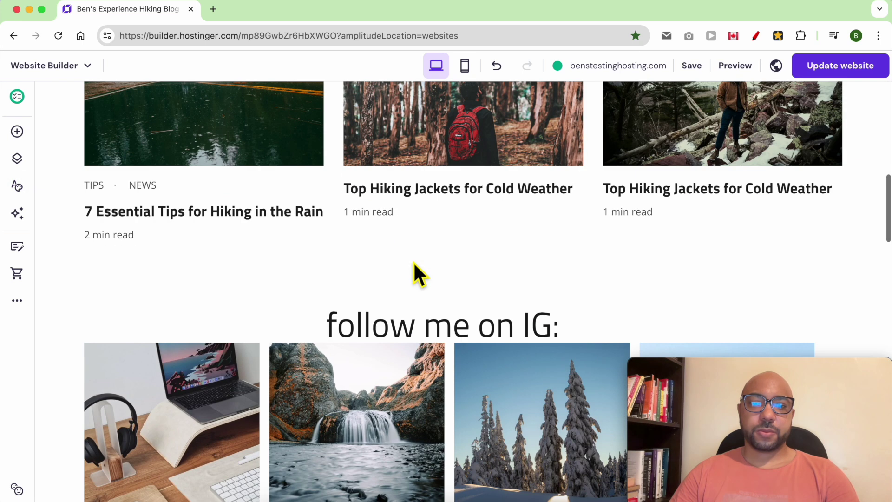
scroll(414, 261, down, 15)
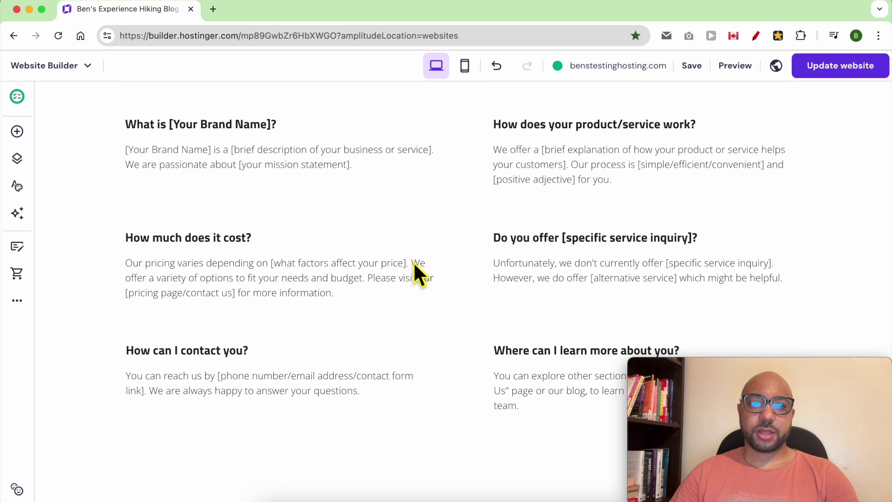
scroll(414, 261, down, 5)
scroll(414, 261, up, 20)
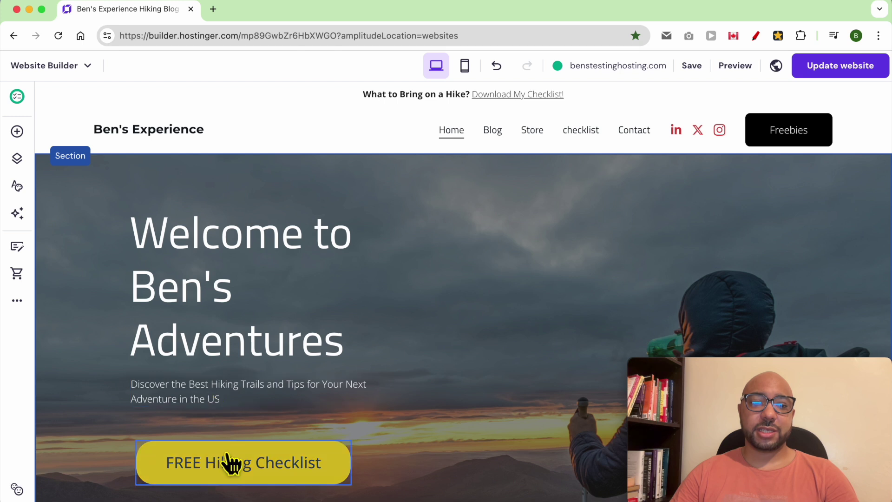
Replace the red site colour #CF4848 with blue #176BE0 everywhere it is used
click(18, 187)
click(60, 205)
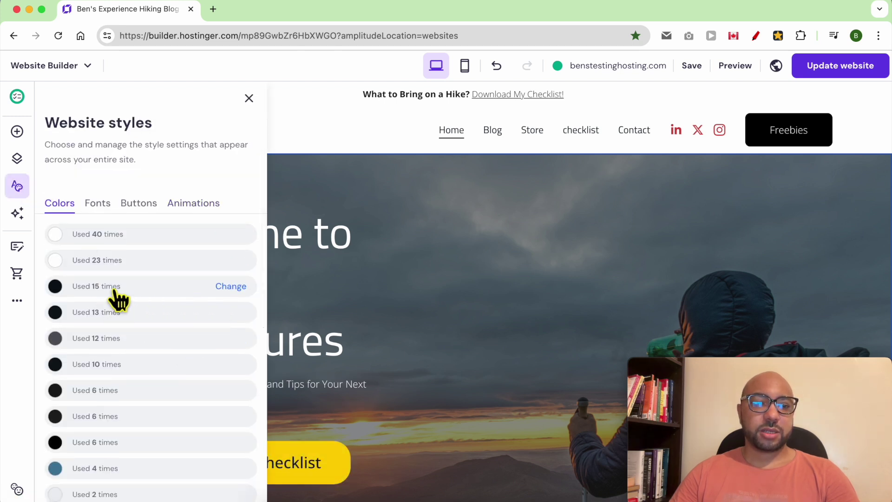
scroll(93, 293, down, 2)
scroll(74, 301, down, 6)
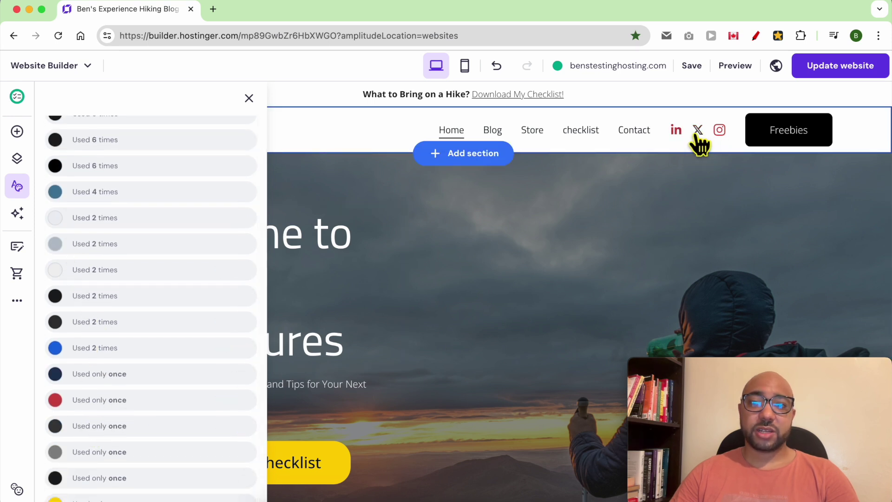
click(56, 400)
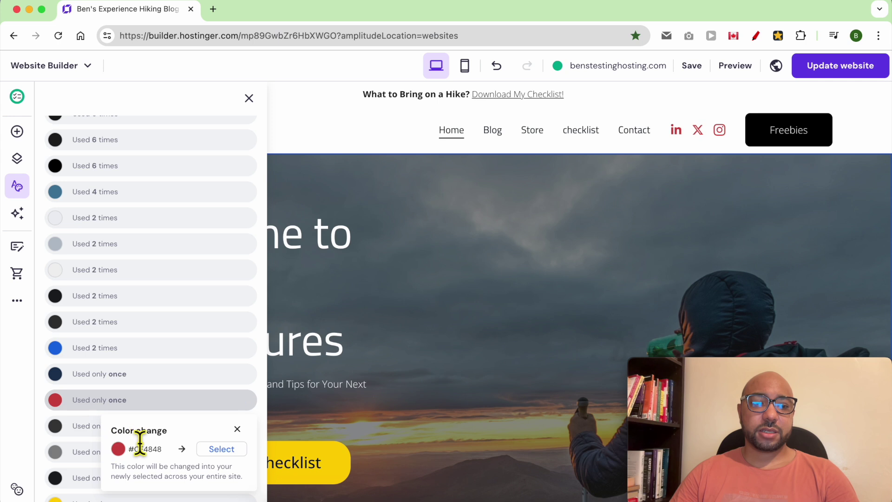
click(216, 448)
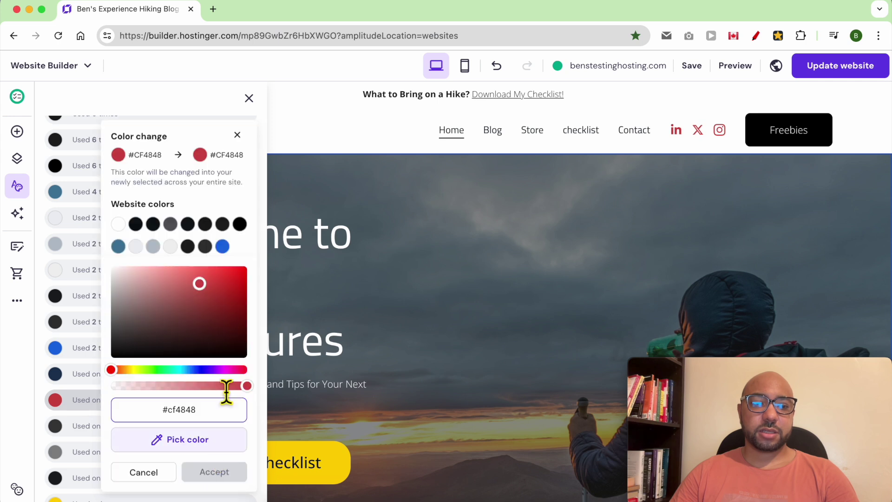
click(222, 246)
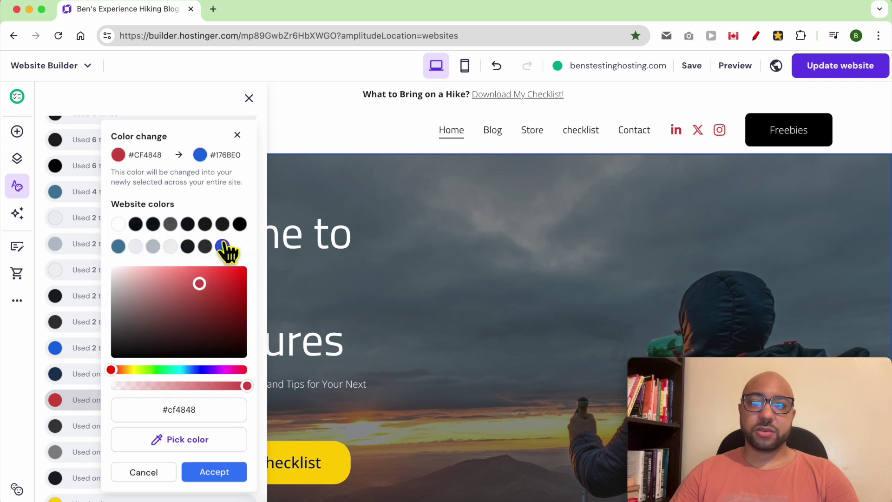
click(214, 471)
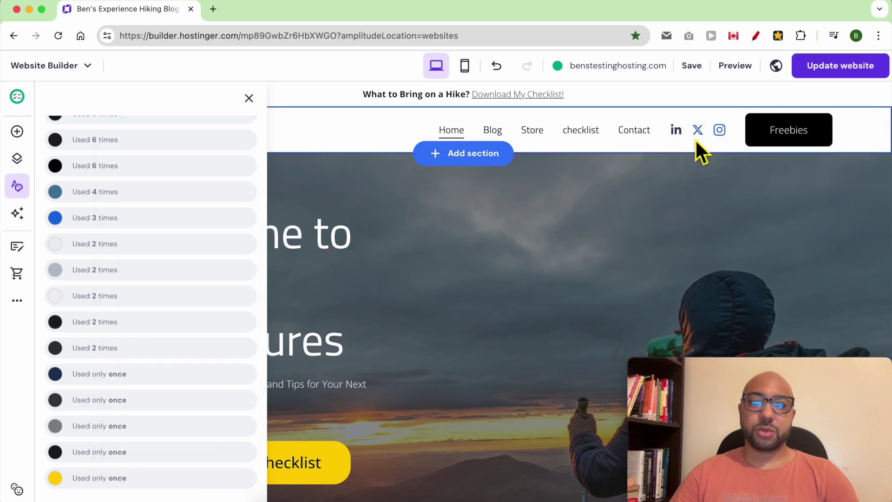
click(511, 323)
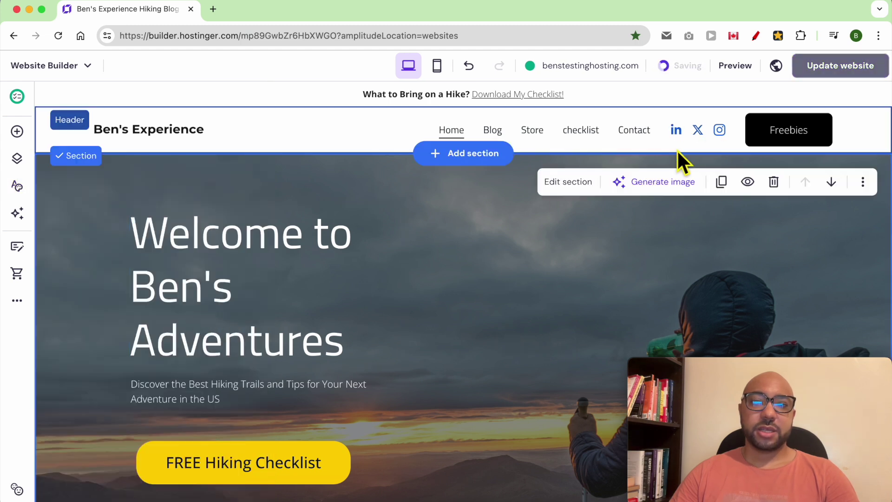
scroll(525, 332, down, 20)
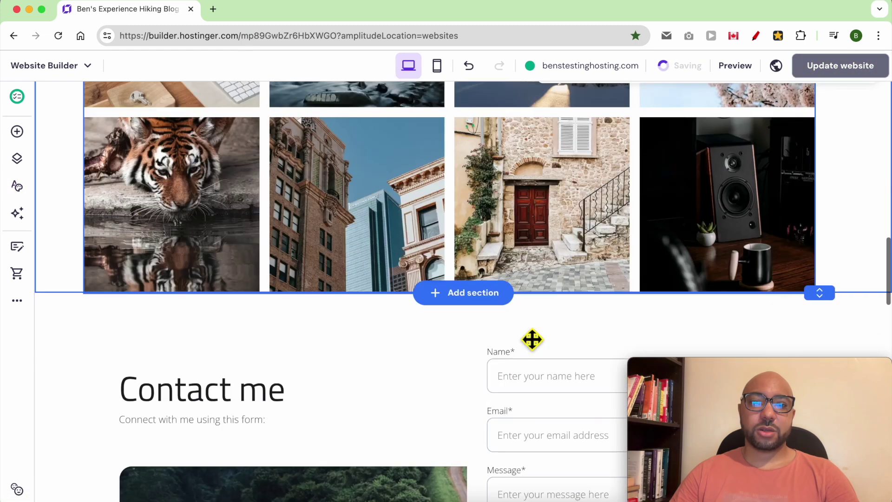
scroll(525, 332, down, 10)
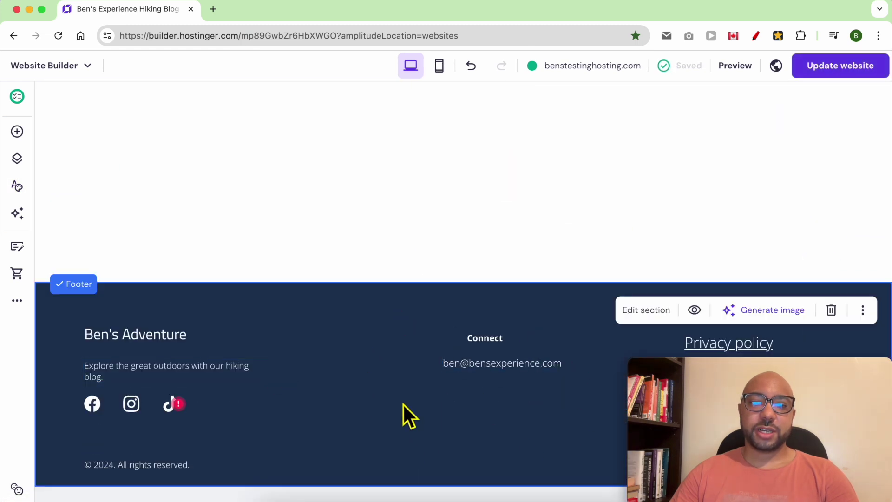
scroll(474, 333, up, 20)
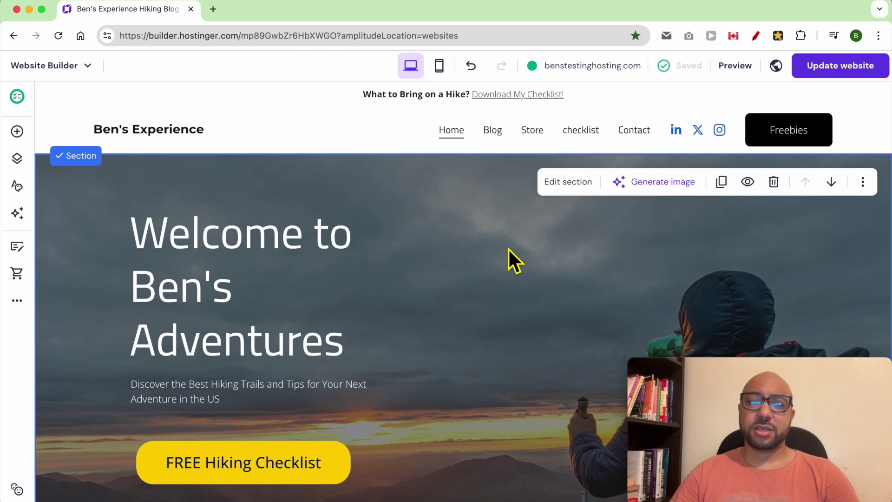
click(302, 285)
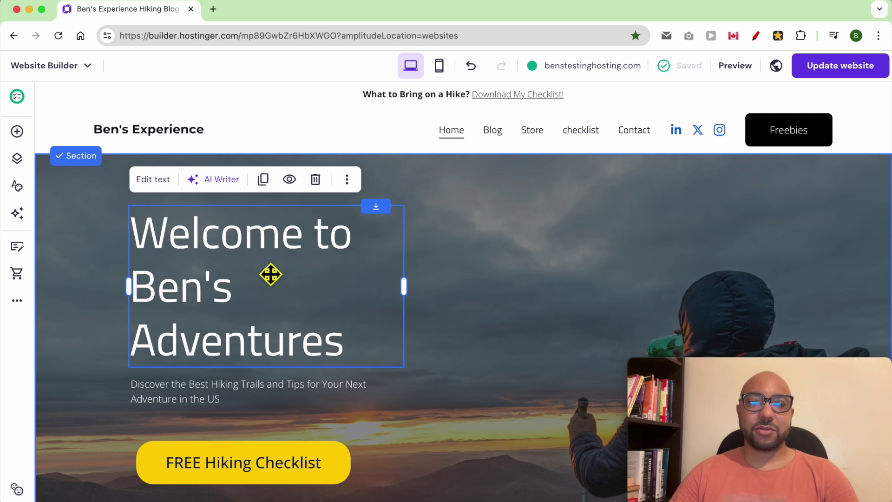
click(151, 180)
click(219, 184)
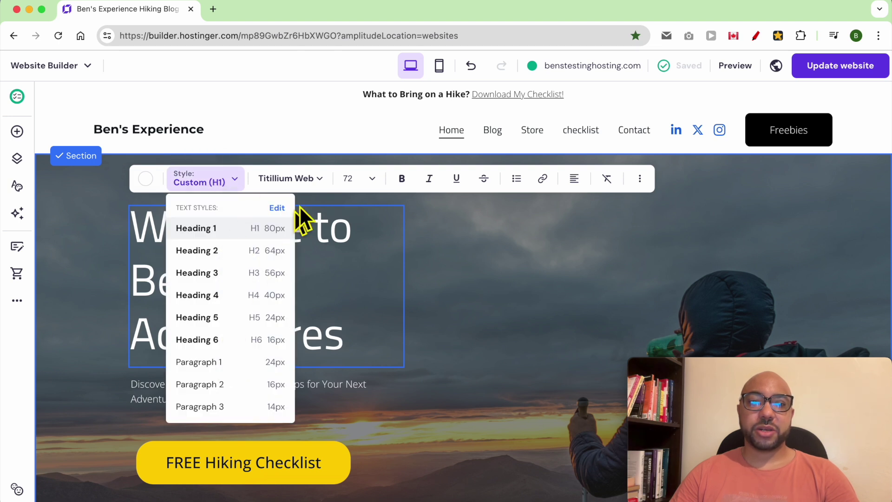
click(309, 182)
mouse_move(306, 399)
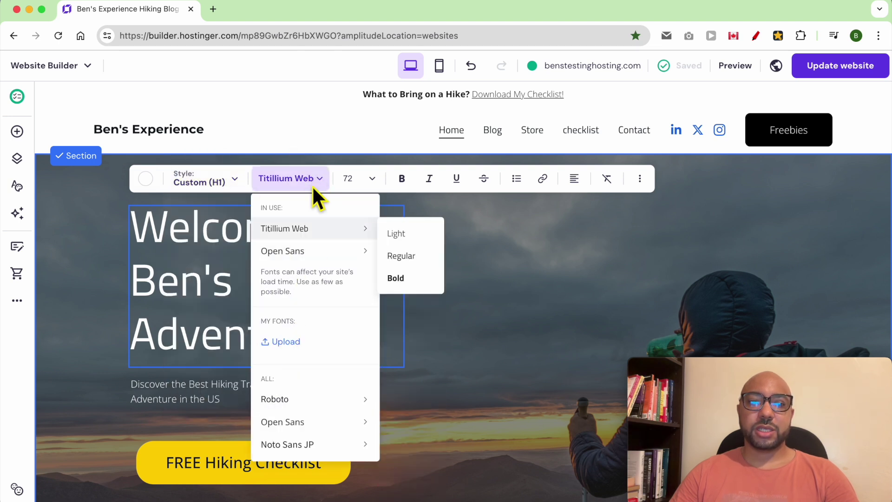
click(349, 180)
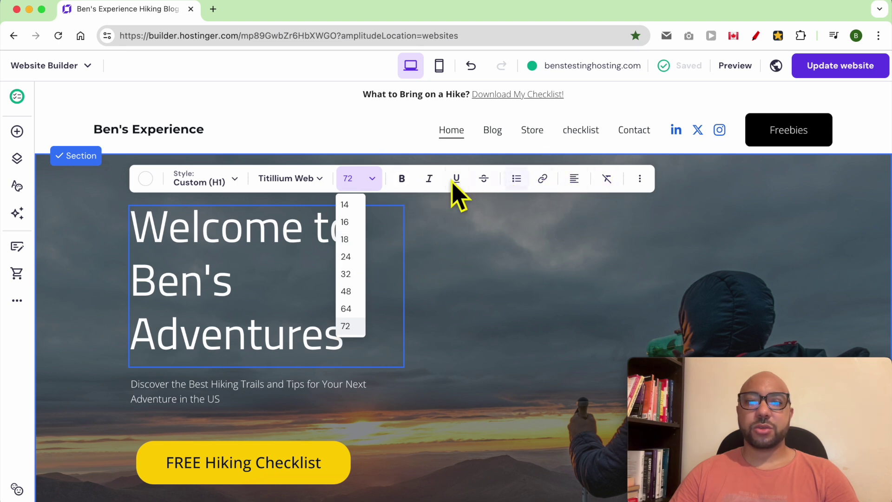
key(Escape)
click(347, 179)
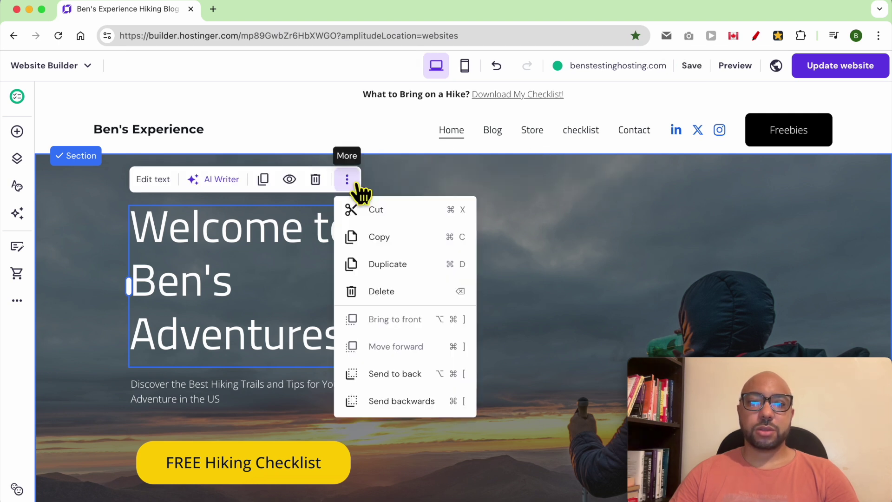
click(261, 403)
click(337, 462)
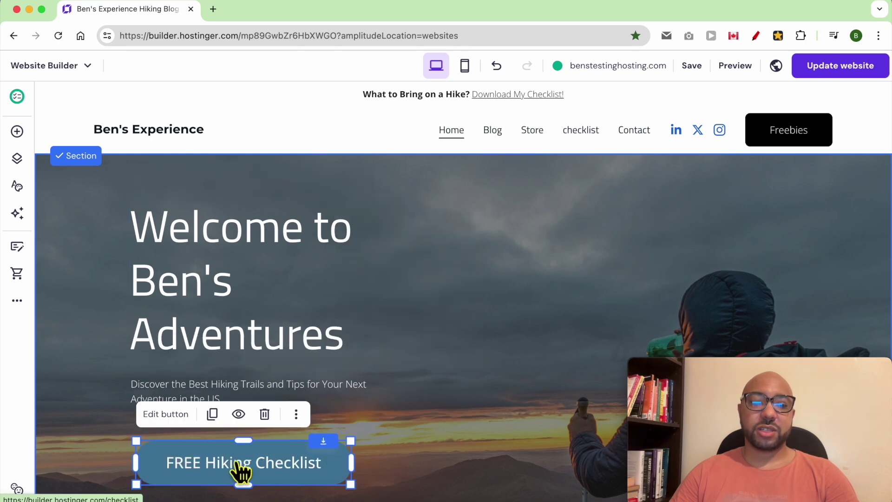
Give the FREE Hiking Checklist button a bright red fill and size 33 text
click(171, 418)
click(431, 261)
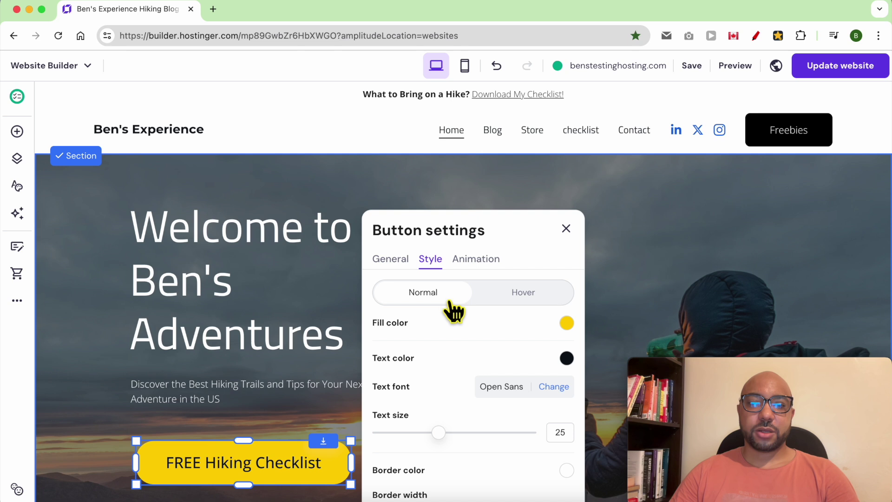
click(566, 322)
click(631, 320)
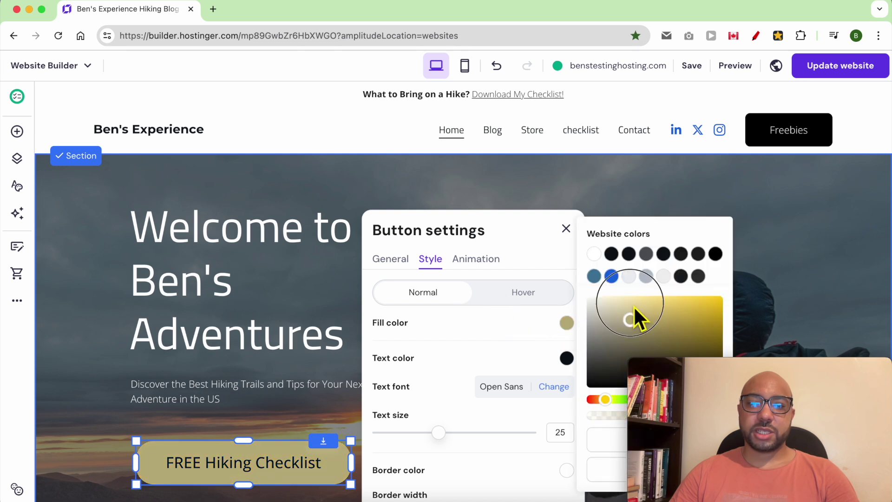
key(ctrl+z)
drag(695, 317, 734, 284)
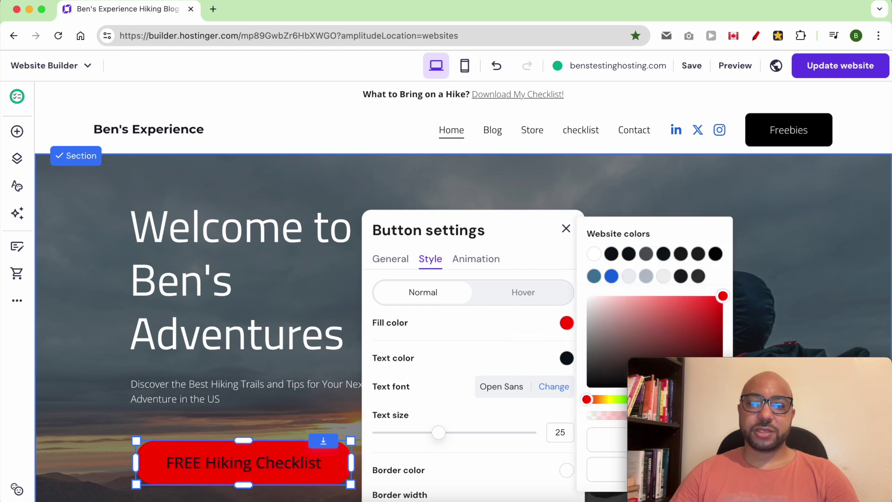
click(529, 342)
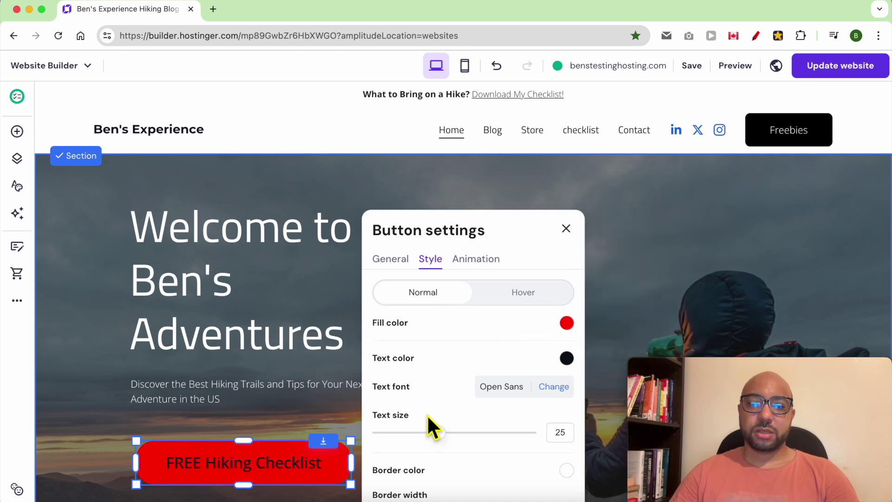
drag(438, 432, 470, 434)
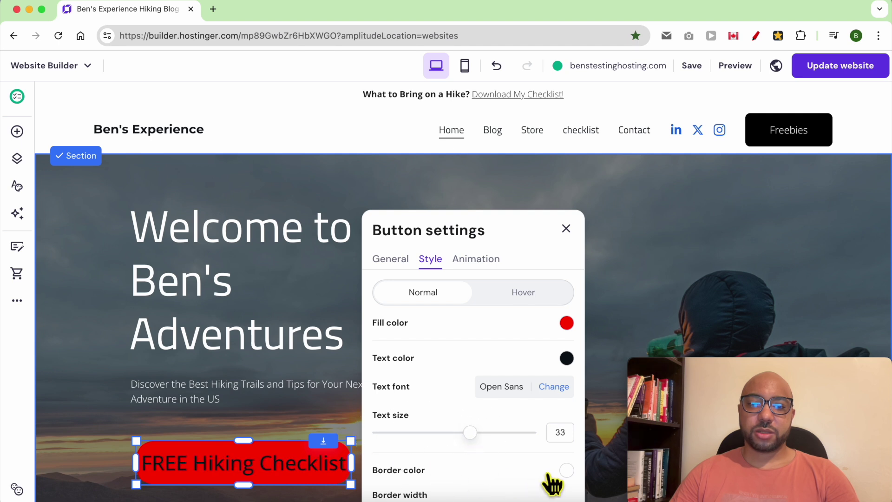
Add a thick black border to the checklist button and close its settings
click(566, 469)
drag(667, 322, 725, 305)
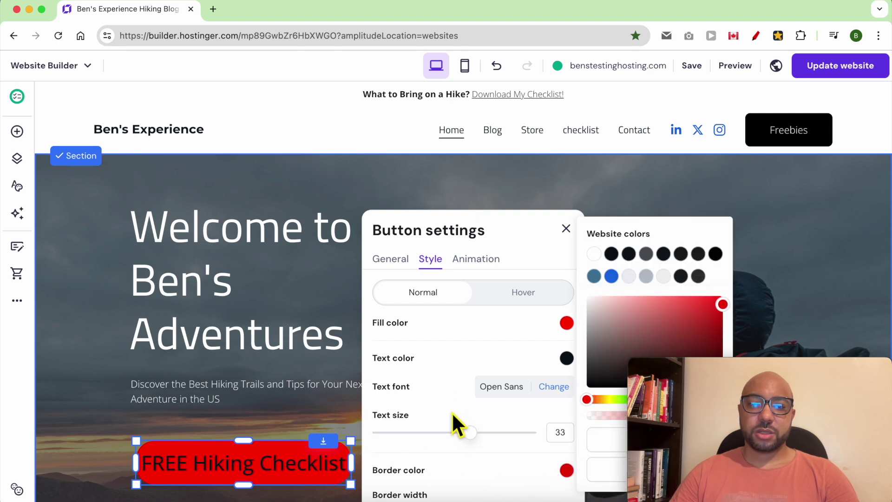
scroll(453, 413, down, 1)
click(386, 489)
drag(428, 496, 489, 491)
click(566, 446)
click(588, 386)
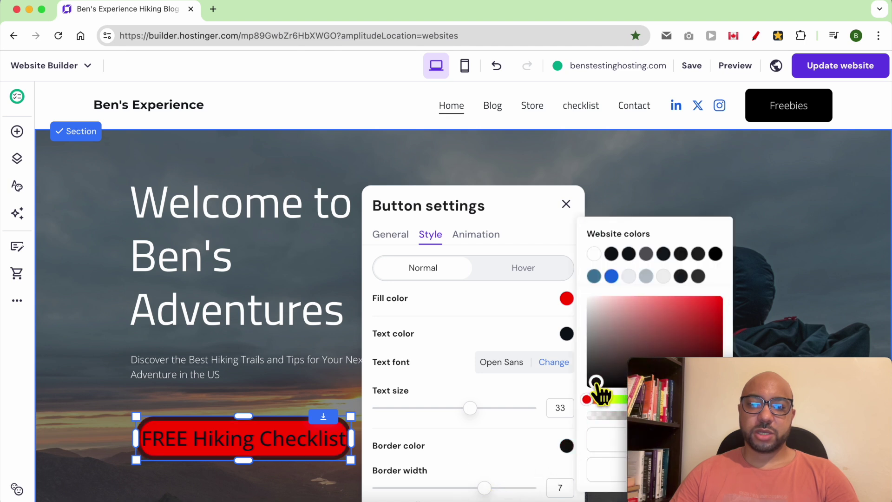
click(486, 479)
drag(494, 486, 436, 484)
click(659, 286)
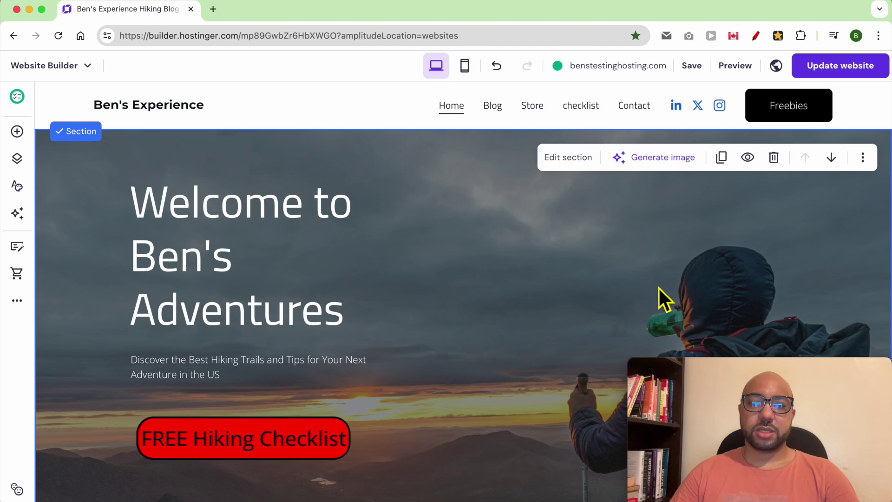
scroll(412, 335, down, 5)
Open the Latest posts section's background settings and keep a plain colour background
scroll(411, 335, down, 1)
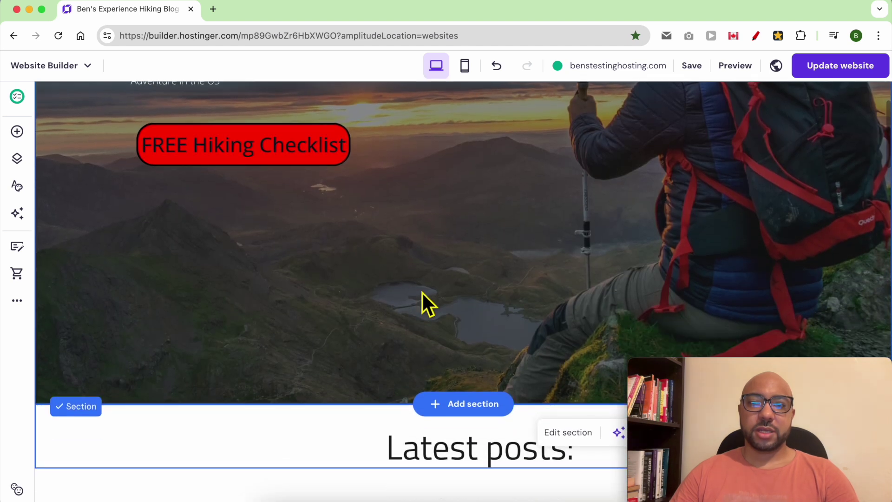
scroll(422, 303, down, 4)
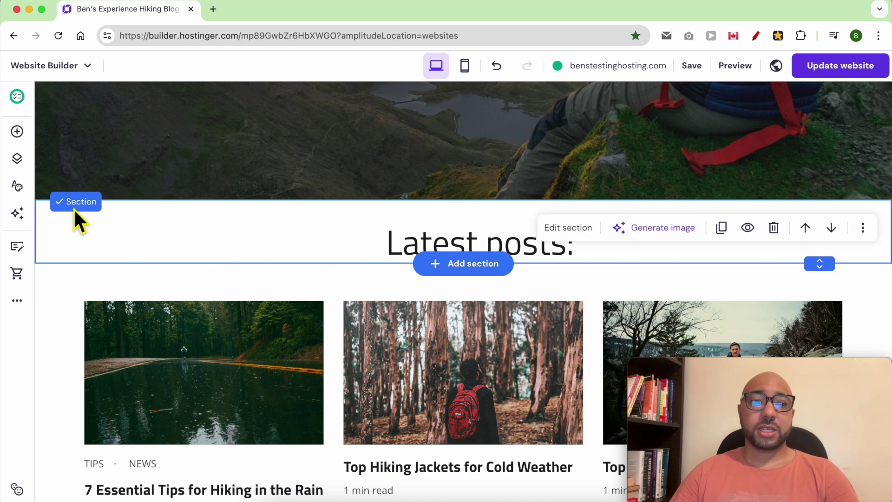
click(568, 228)
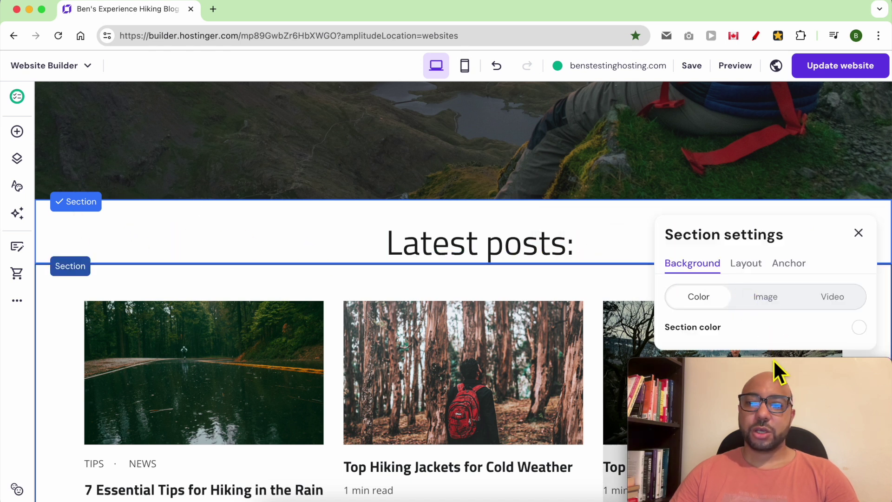
drag(773, 365, 139, 371)
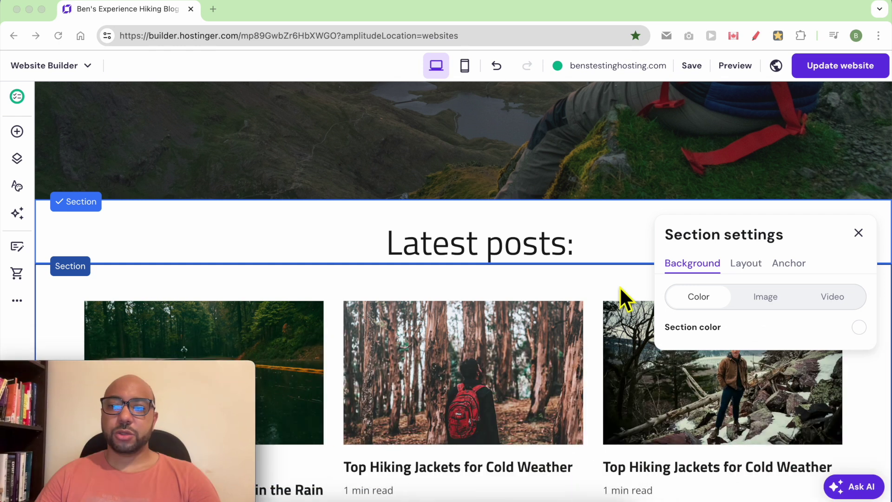
click(709, 302)
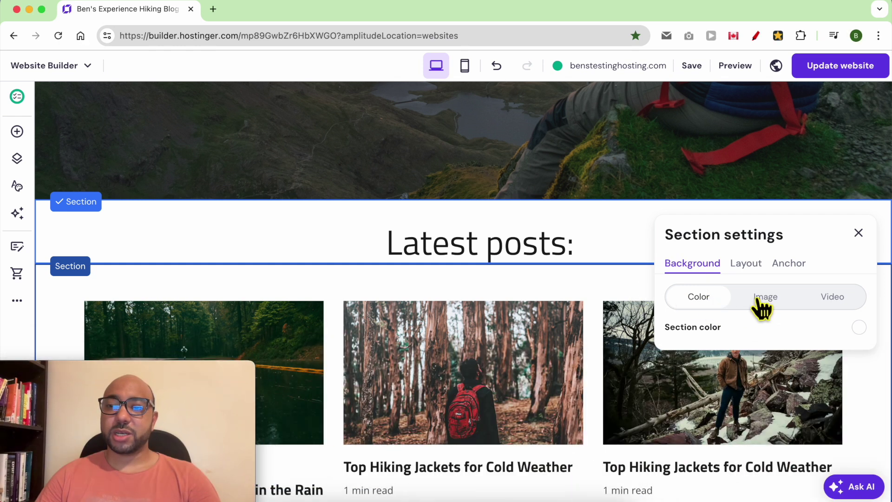
click(835, 300)
click(767, 251)
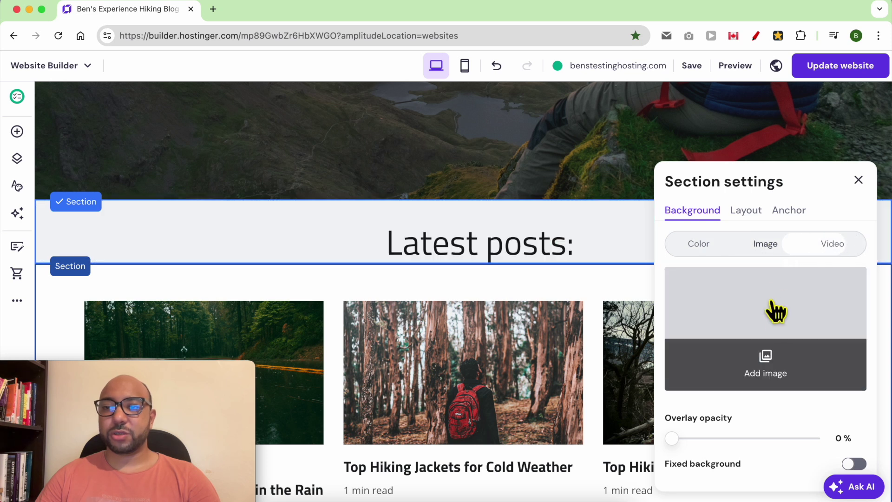
click(716, 246)
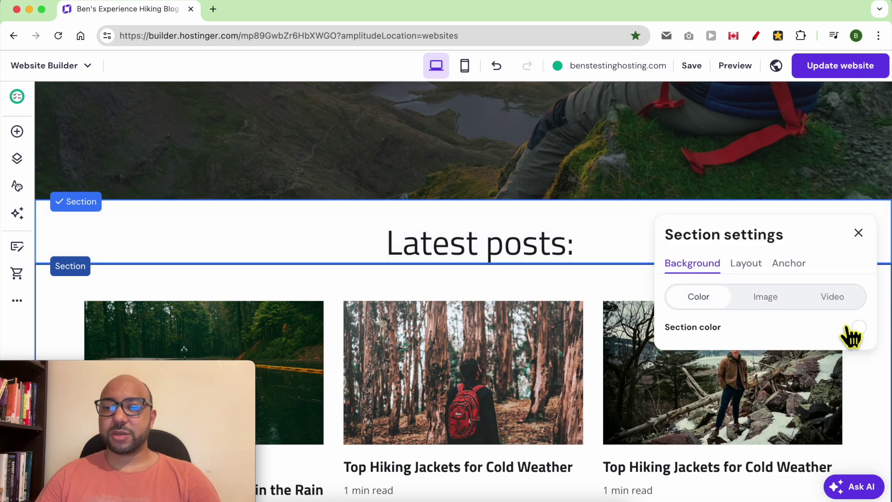
Pick the light gray website swatch #eceff3 as the section background
click(859, 327)
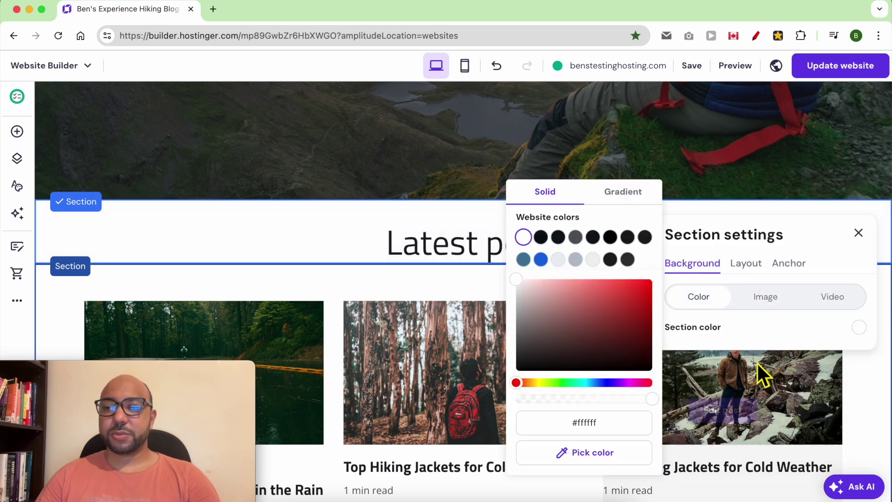
click(540, 259)
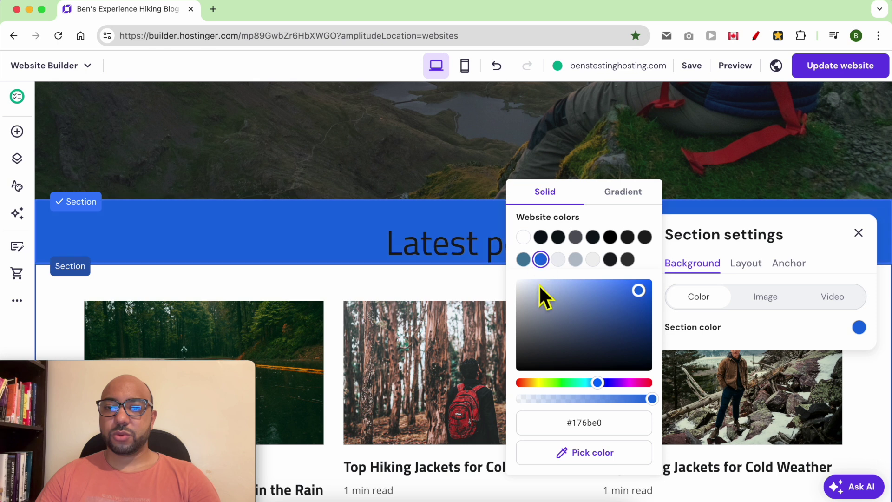
click(523, 259)
click(557, 259)
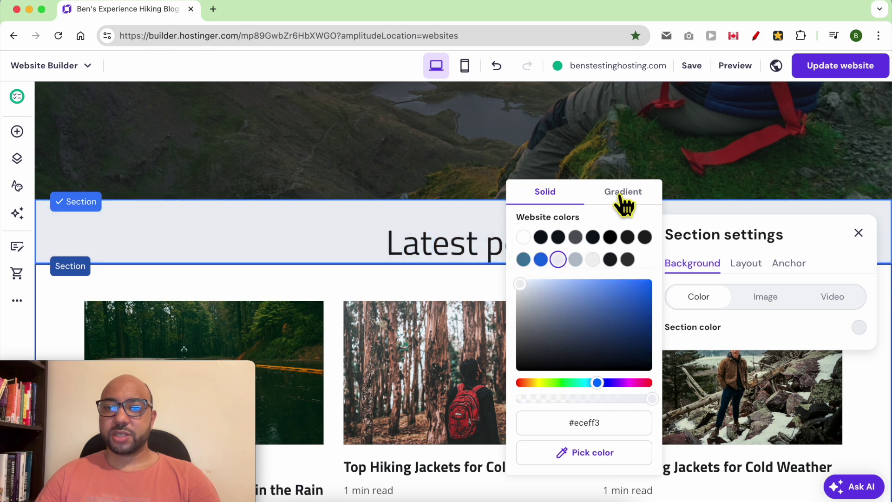
click(469, 281)
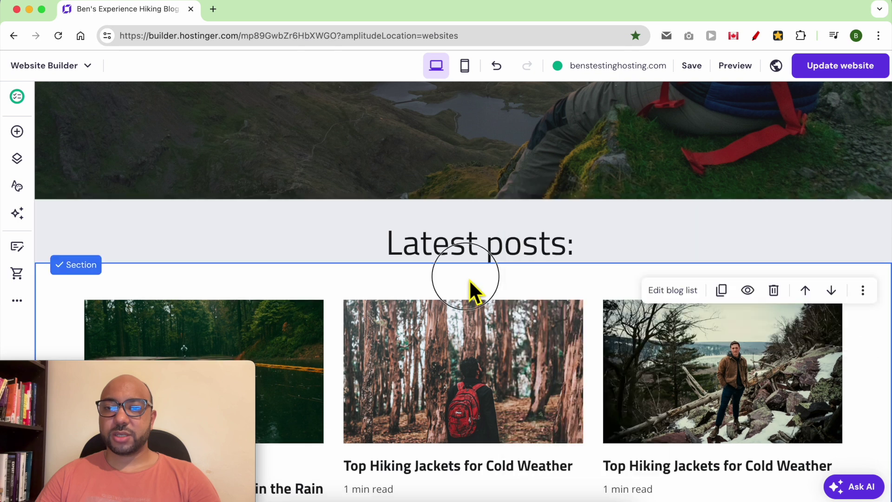
Open the footer's layout settings and try row height values around 23
scroll(530, 283, down, 8)
scroll(537, 287, down, 20)
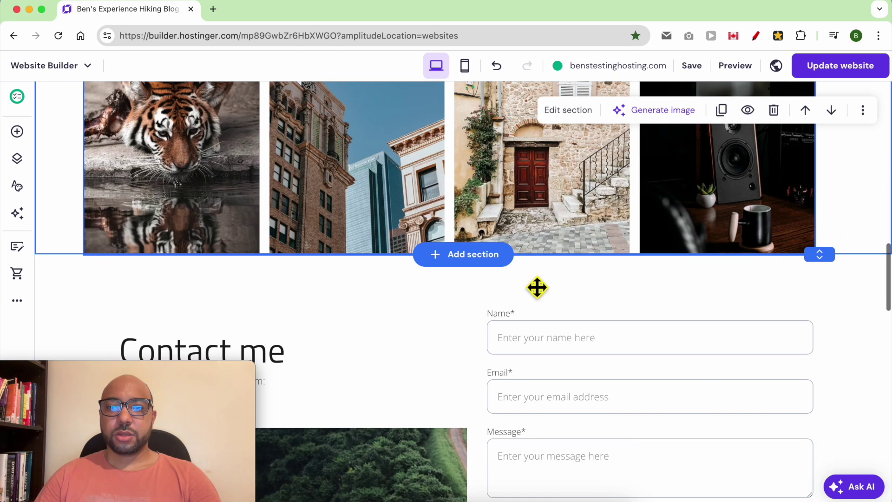
scroll(531, 282, down, 5)
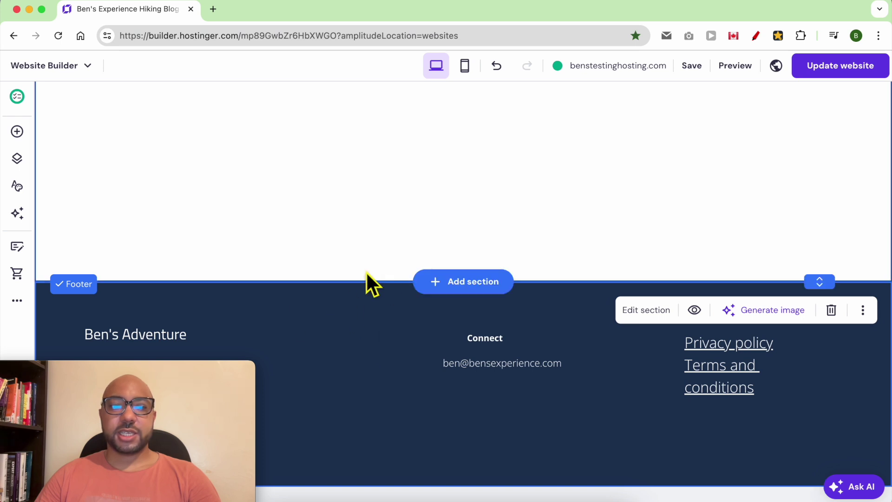
click(370, 329)
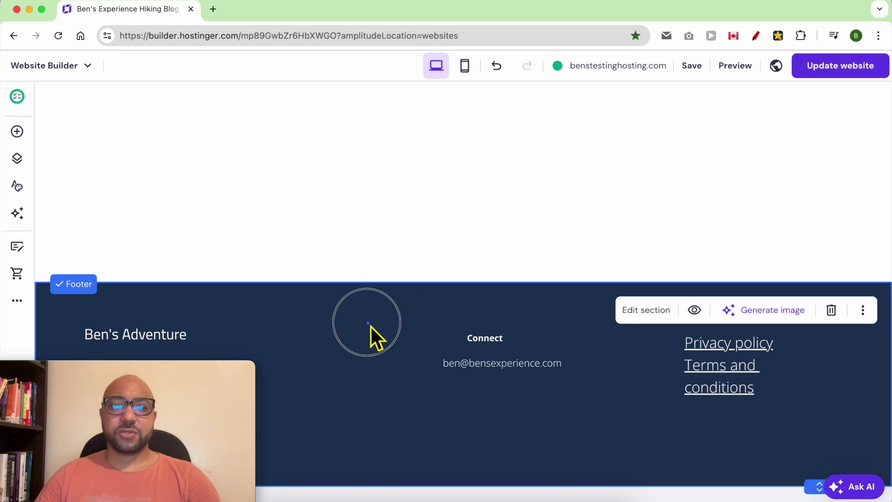
click(650, 316)
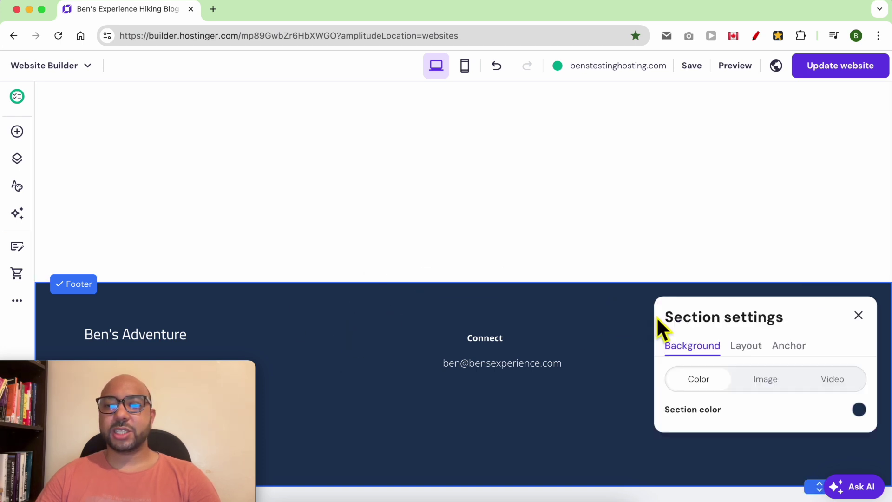
click(757, 353)
mouse_move(760, 428)
mouse_down()
mouse_move(704, 432)
mouse_move(750, 432)
mouse_up()
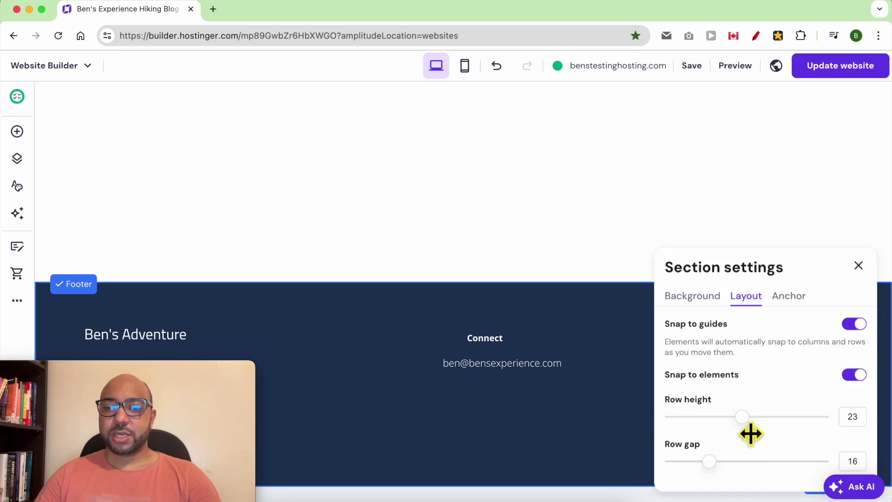
drag(720, 472, 709, 465)
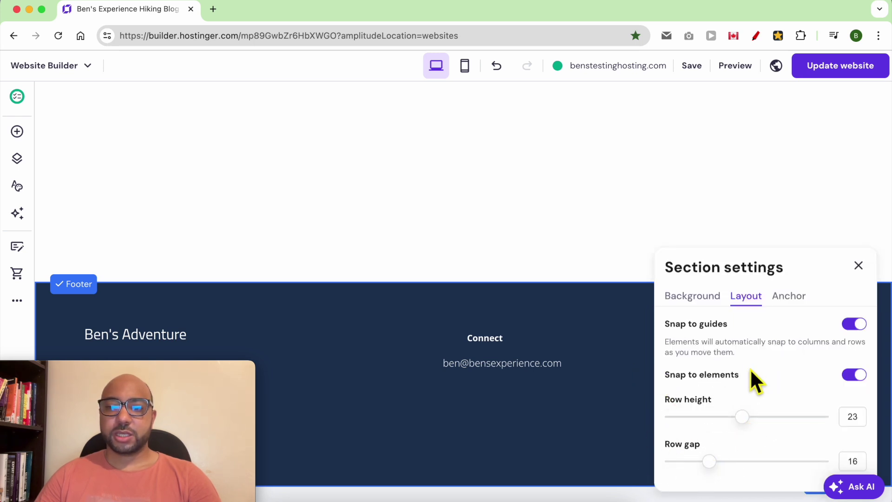
click(852, 326)
click(852, 374)
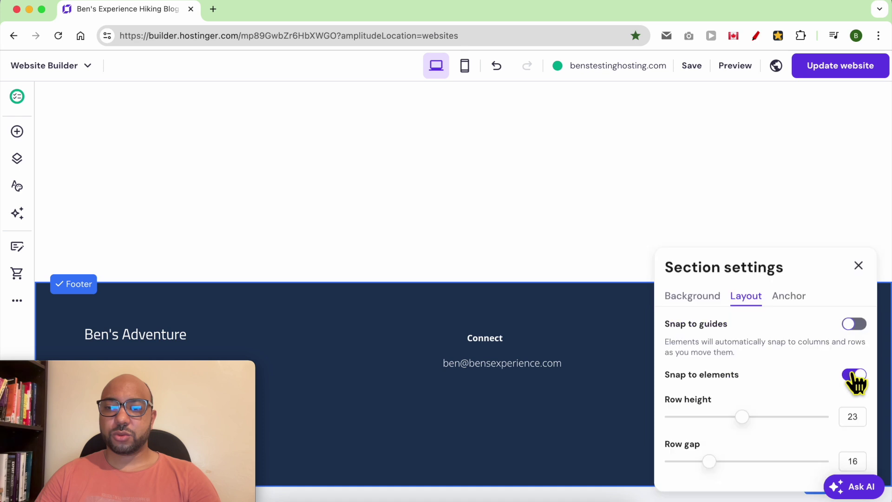
Keep the footer's solid navy background and set its row height to 22
click(706, 299)
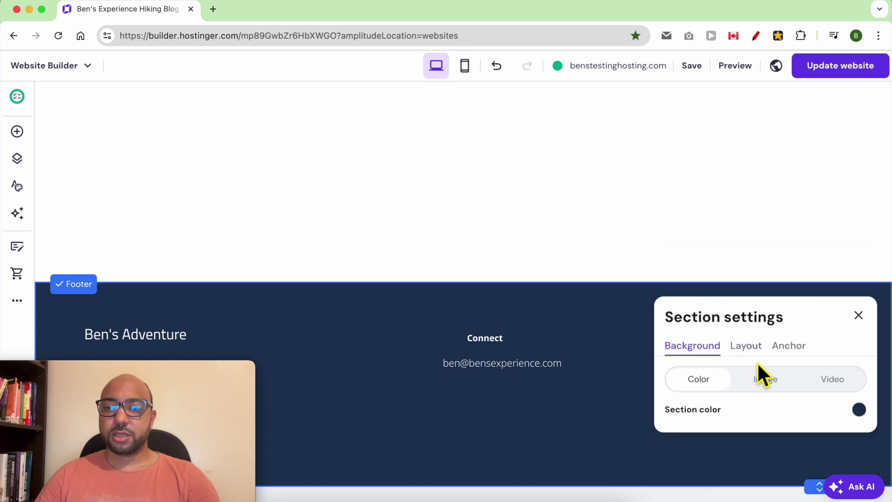
click(765, 379)
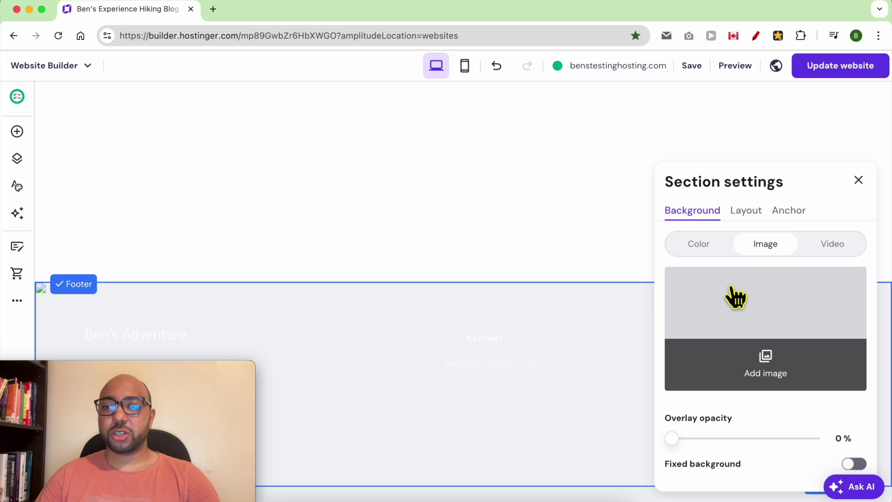
click(705, 254)
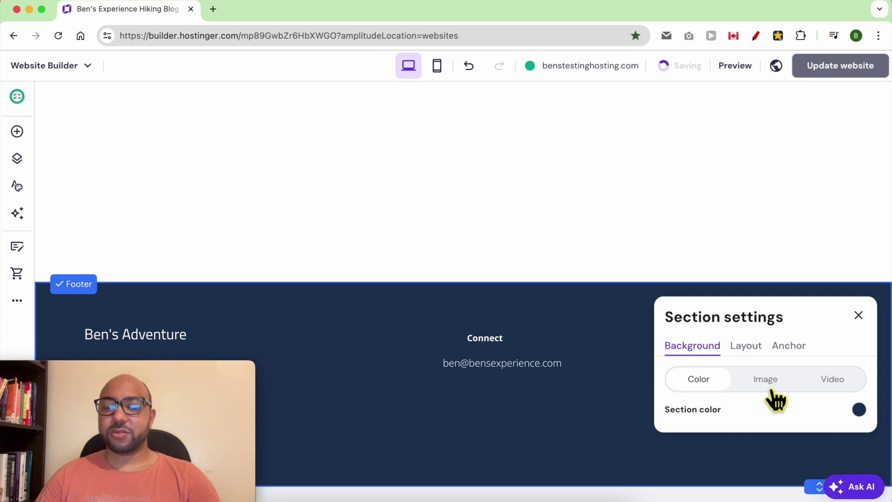
click(745, 347)
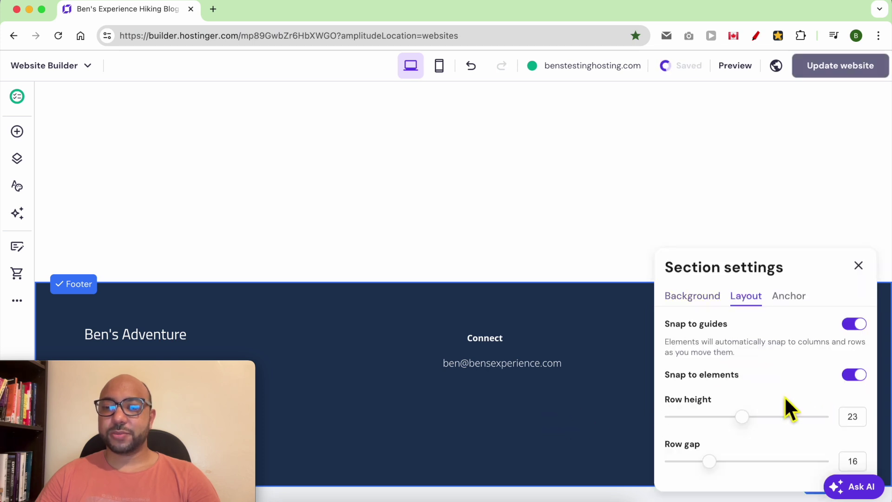
mouse_move(751, 423)
mouse_down()
mouse_move(808, 424)
mouse_move(761, 424)
mouse_up()
click(858, 266)
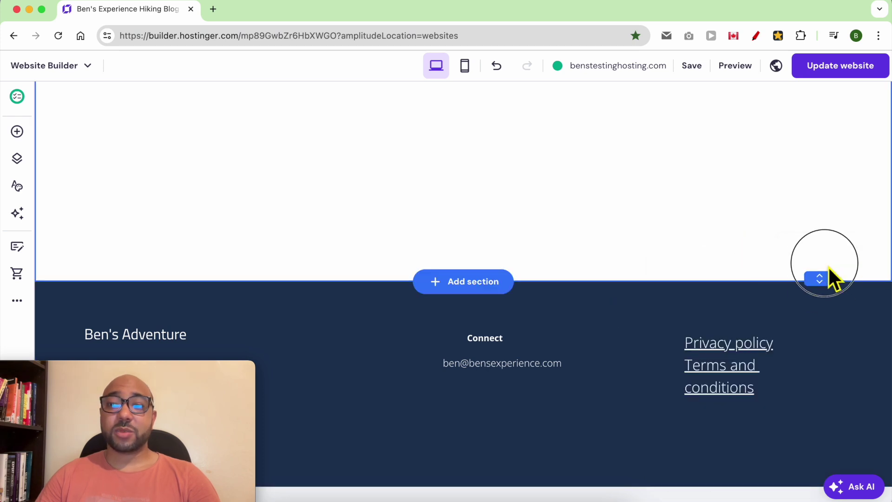
Drag the FAQ section's bottom edge up so it ends just below the last question
scroll(832, 287, up, 3)
scroll(823, 283, up, 2)
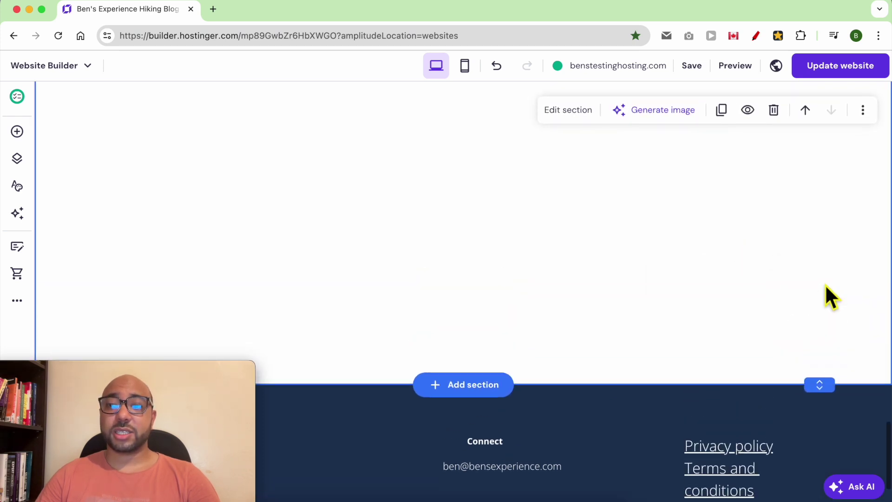
drag(826, 389, 820, 209)
drag(824, 290, 813, 141)
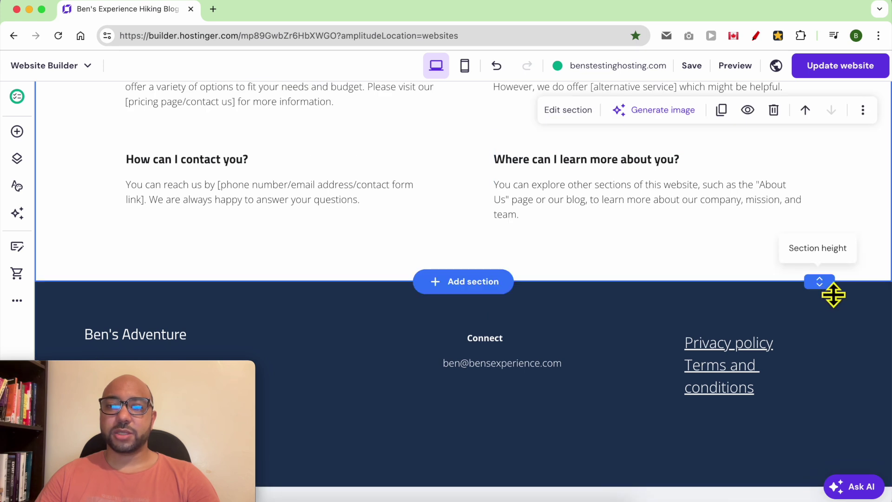
scroll(667, 294, up, 10)
scroll(667, 294, down, 3)
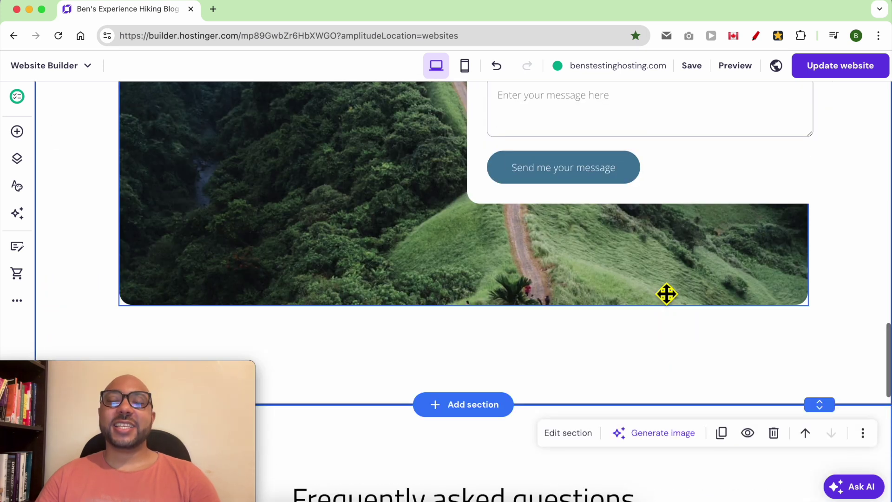